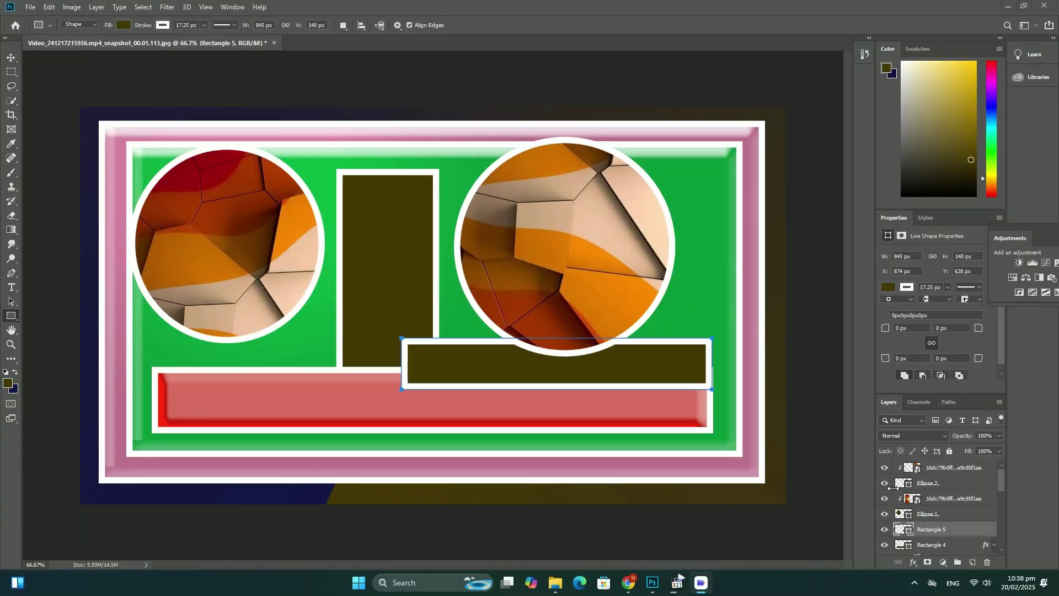
Step: Delete the old image and shape layers so only the Background layer remains
{"action": "left_click", "coordinate": [961, 469]}
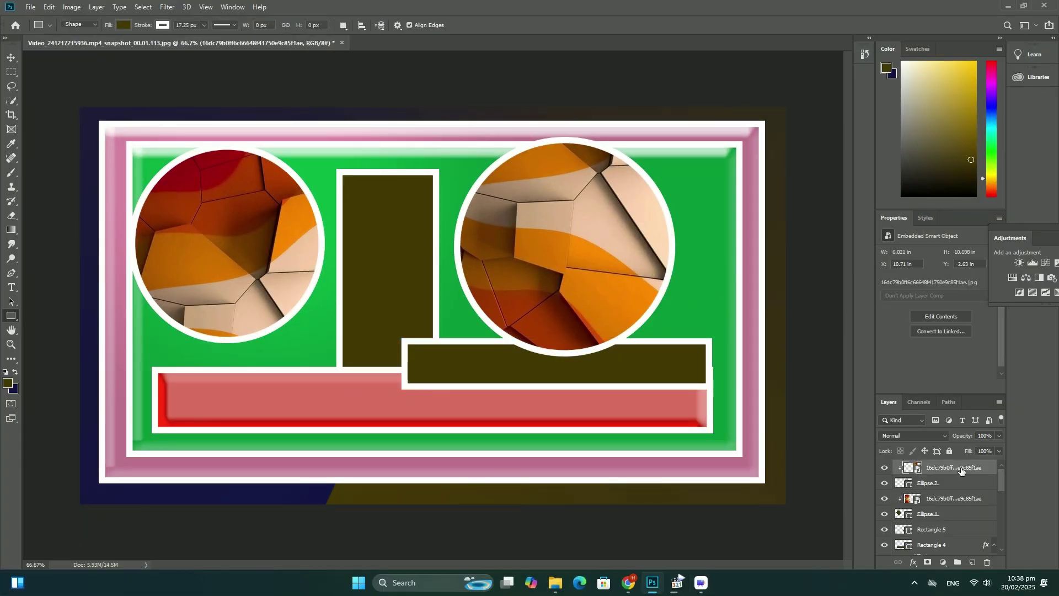
{"action": "key", "text": "Delete"}
{"action": "key", "text": "Delete"}
{"action": "key", "text": "Delete"}
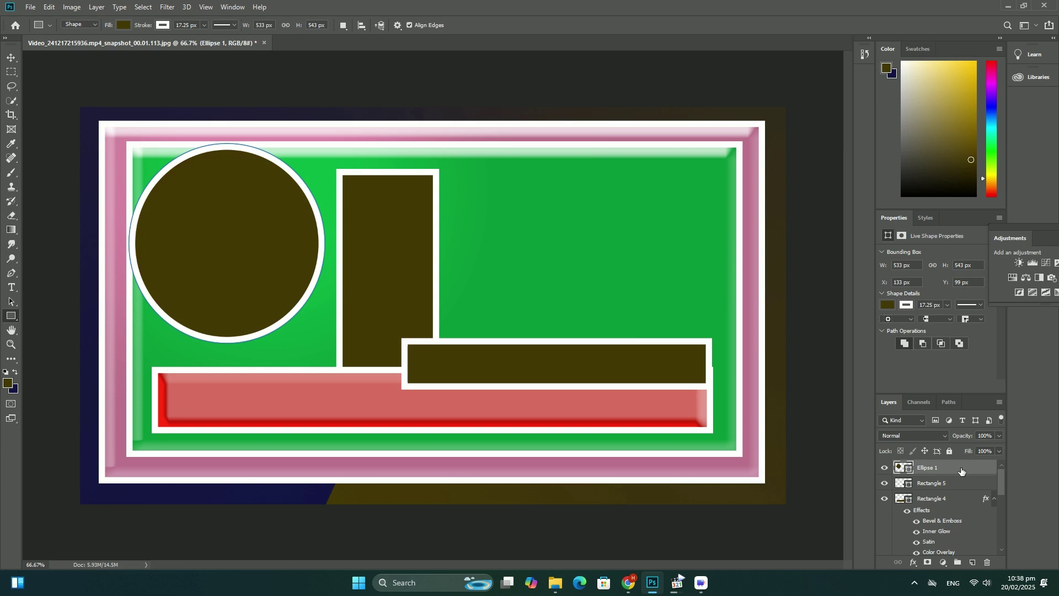
{"action": "key", "text": "Delete"}
{"action": "key", "text": "Delete"}
{"action": "key", "text": "Delete"}
{"action": "key", "text": "Delete"}
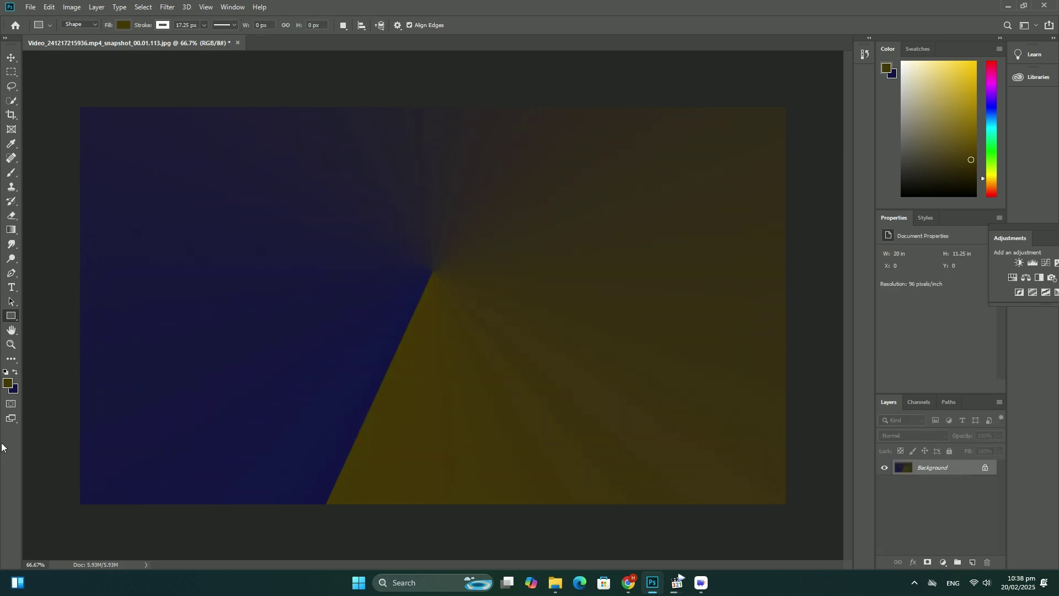
Step: Set the foreground to dark green #384520 and repaint the background with an angle gradient
{"action": "left_click", "coordinate": [8, 386]}
{"action": "left_click", "coordinate": [415, 196]}
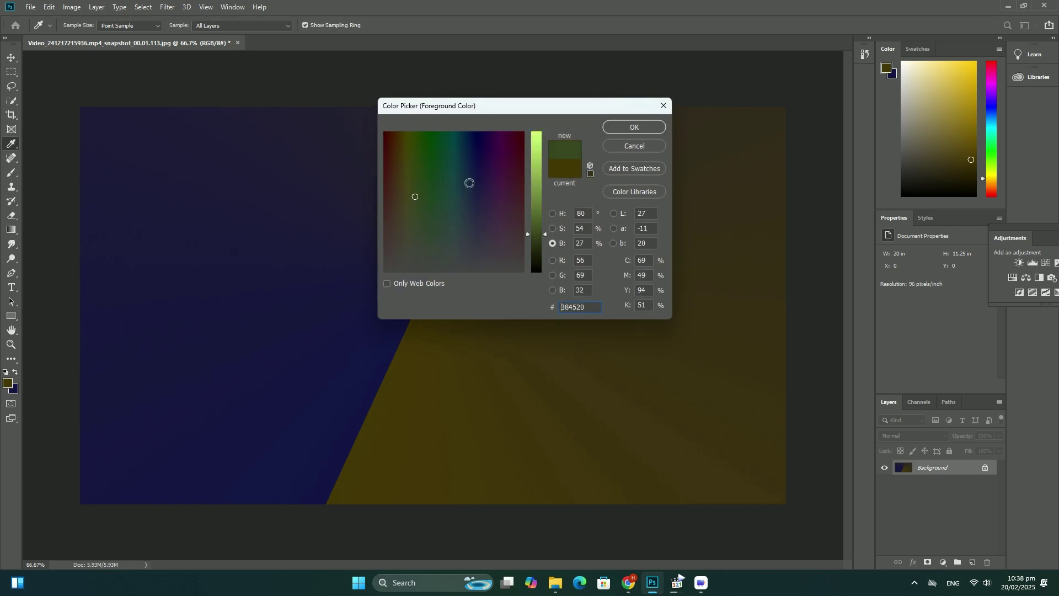
{"action": "key", "text": "u"}
{"action": "left_click", "coordinate": [633, 128]}
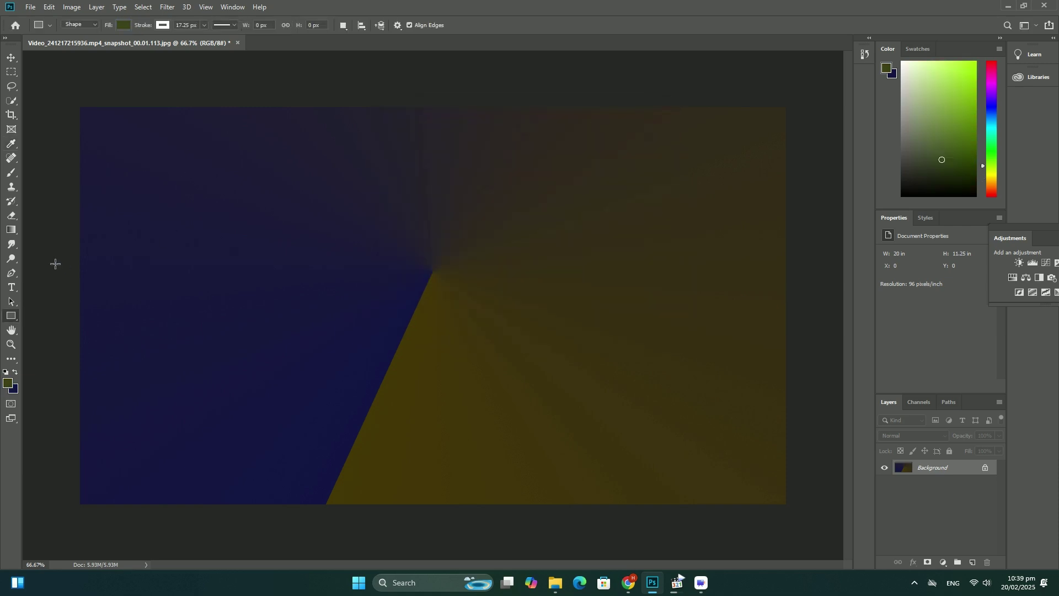
{"action": "left_click", "coordinate": [11, 229]}
{"action": "mouse_move", "coordinate": [189, 221]}
{"action": "left_mouse_down"}
{"action": "mouse_move", "coordinate": [508, 279]}
{"action": "mouse_move", "coordinate": [461, 293]}
{"action": "mouse_move", "coordinate": [88, 312]}
{"action": "left_mouse_up"}
Step: Draw a concave four-sided custom shape frame at the upper left
{"action": "left_click", "coordinate": [12, 330]}
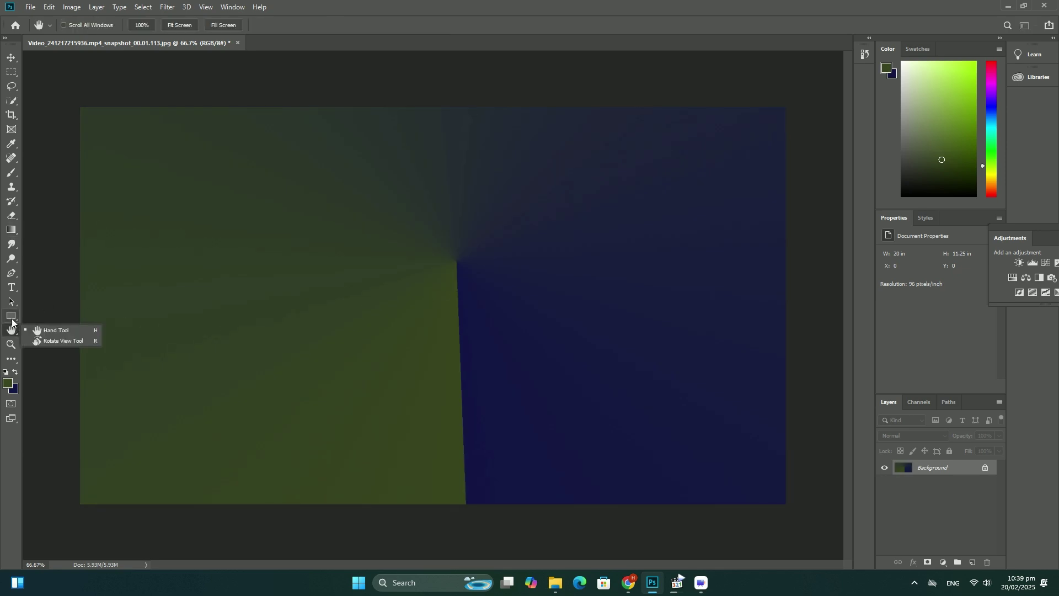
{"action": "right_click", "coordinate": [12, 316]}
{"action": "left_click", "coordinate": [47, 369]}
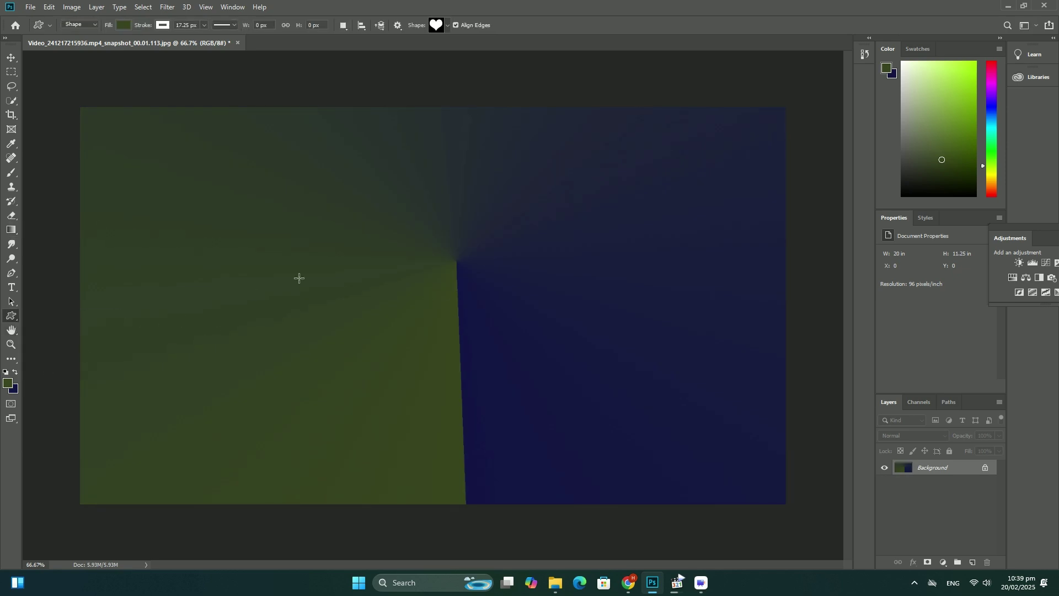
{"action": "right_click", "coordinate": [299, 278]}
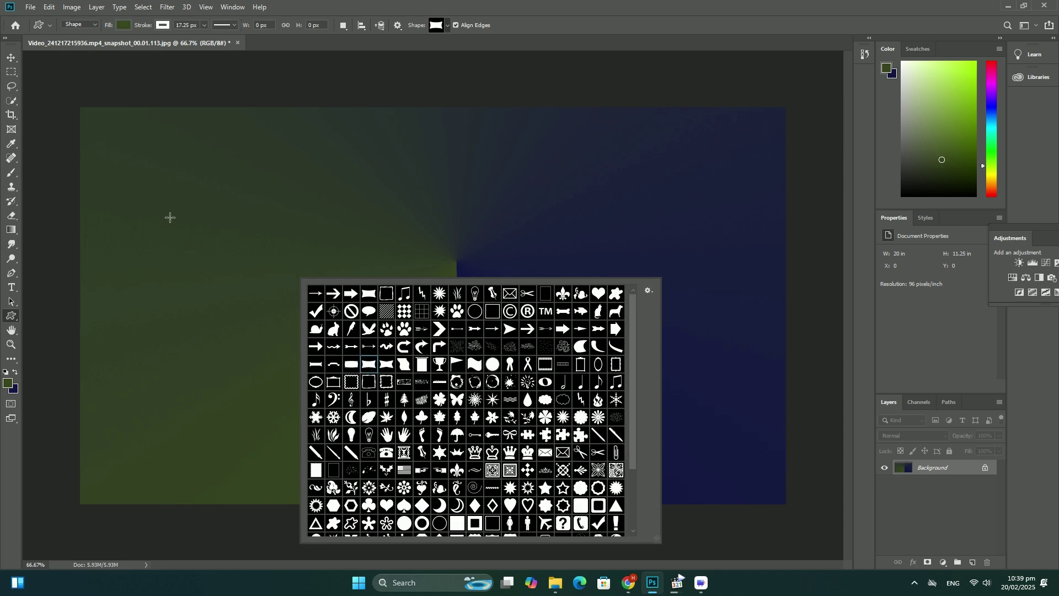
{"action": "mouse_move", "coordinate": [138, 158]}
{"action": "left_mouse_down"}
{"action": "mouse_move", "coordinate": [279, 314]}
{"action": "mouse_move", "coordinate": [348, 352]}
{"action": "left_mouse_up"}
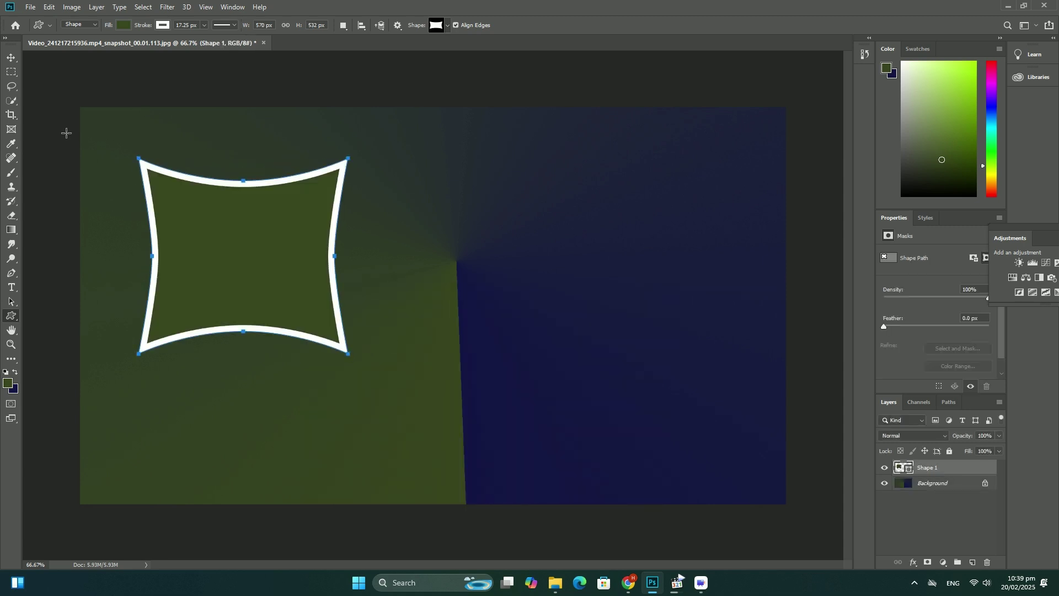
Step: Place the dotted mosaic image into the document as an embedded layer
{"action": "left_click", "coordinate": [30, 6]}
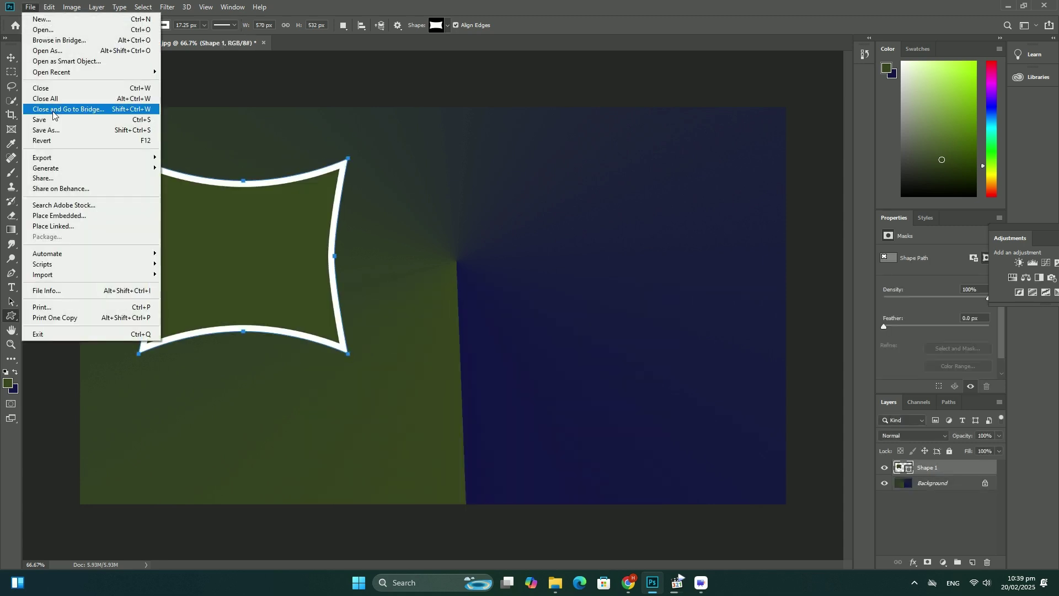
{"action": "left_click", "coordinate": [94, 210]}
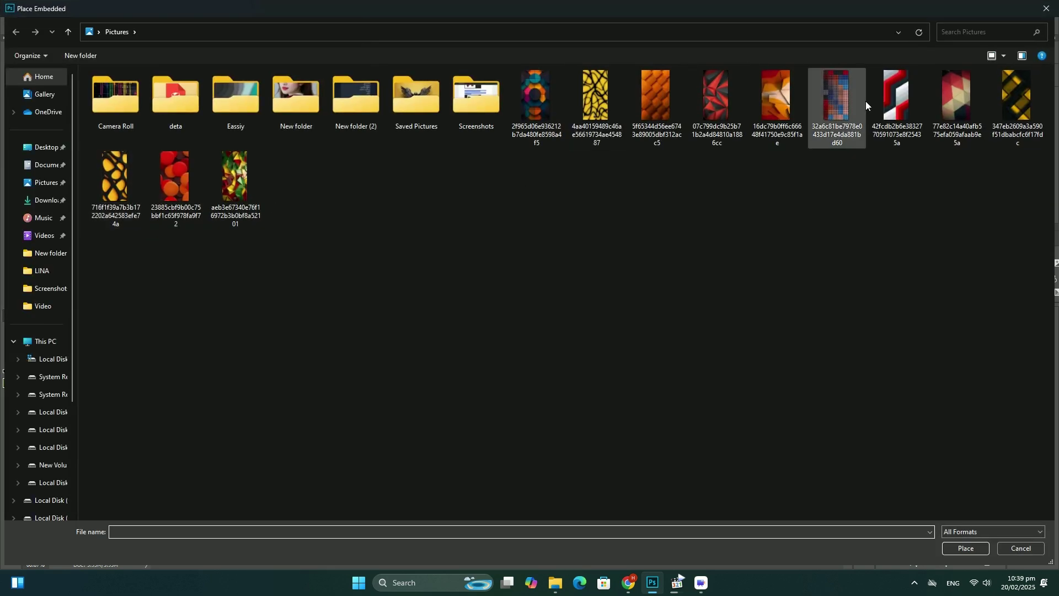
{"action": "left_click", "coordinate": [830, 92]}
{"action": "double_click", "coordinate": [831, 92]}
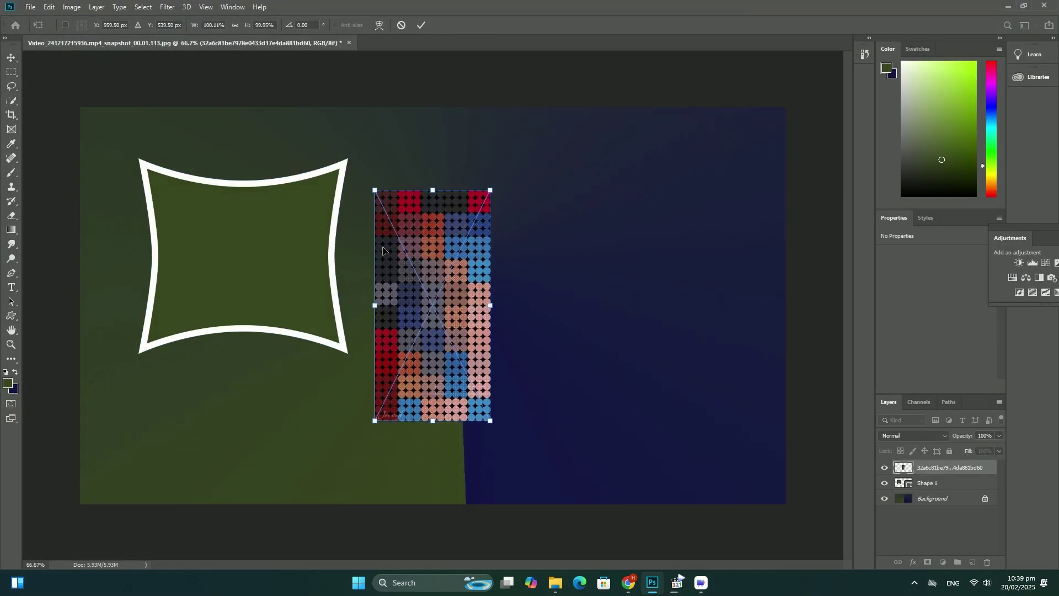
Step: Move and enlarge the image over the left frame, then clip it to the frame
{"action": "left_click_drag", "start_coordinate": [380, 249], "coordinate": [160, 225]}
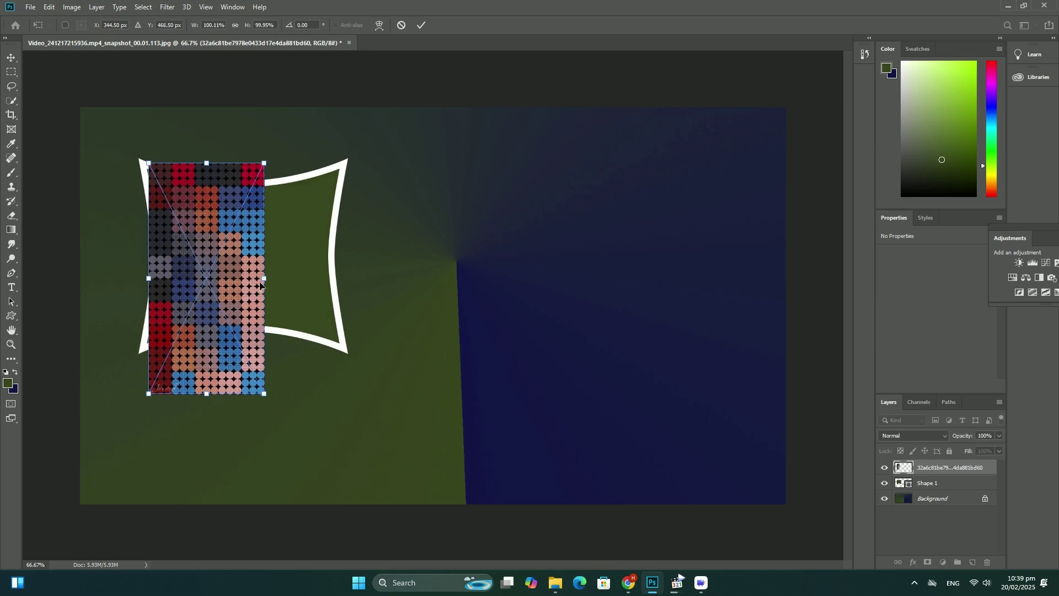
{"action": "left_click_drag", "start_coordinate": [269, 280], "coordinate": [342, 278]}
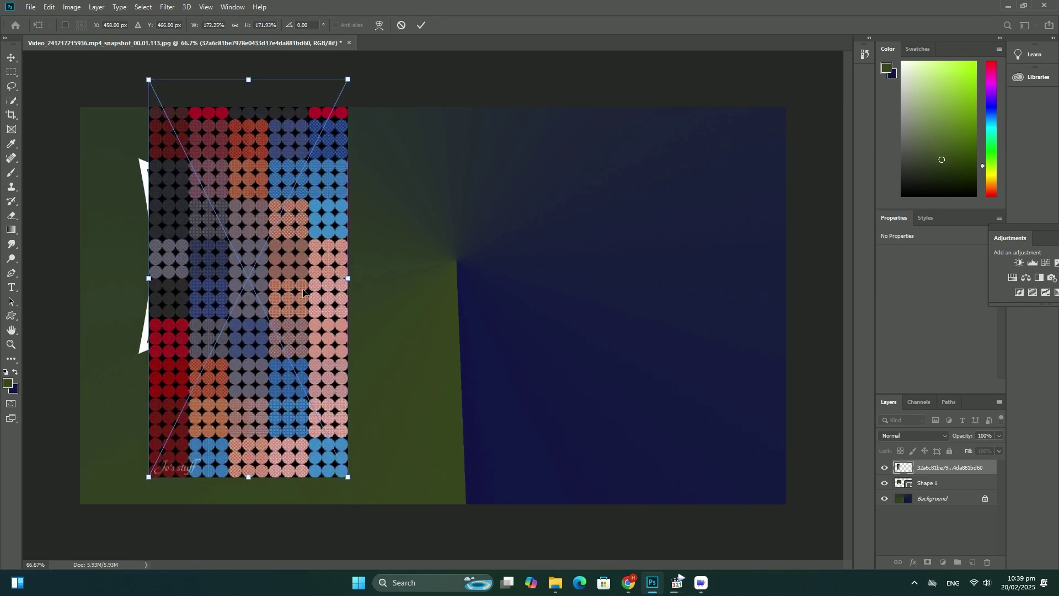
{"action": "key", "text": "Return"}
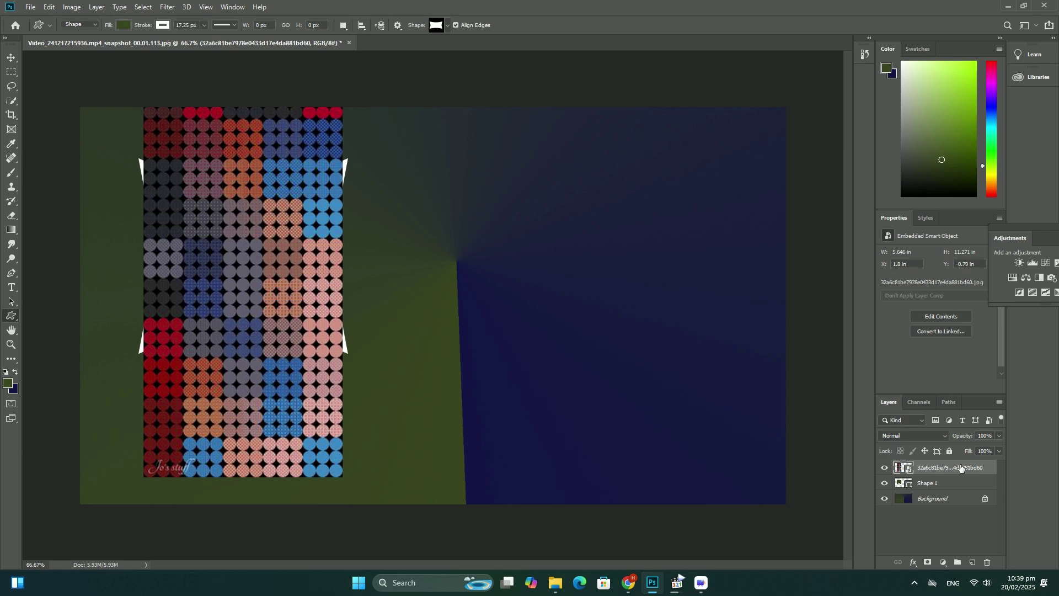
{"action": "right_click", "coordinate": [933, 470]}
{"action": "left_click", "coordinate": [943, 234]}
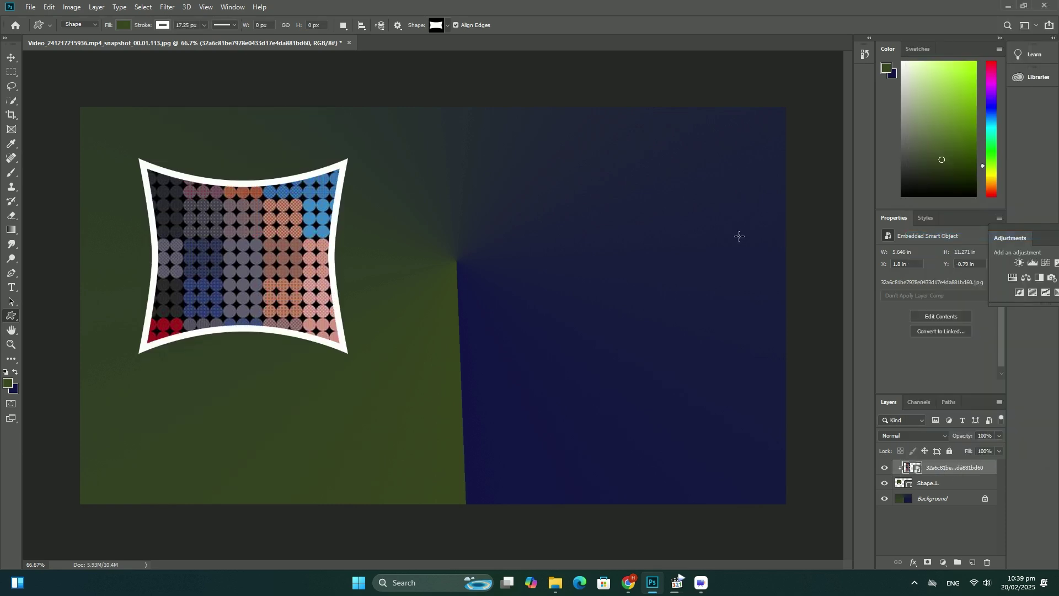
Step: Draw a second concave frame on the right and embed the mosaic image again
{"action": "left_click_drag", "start_coordinate": [470, 154], "coordinate": [688, 355]}
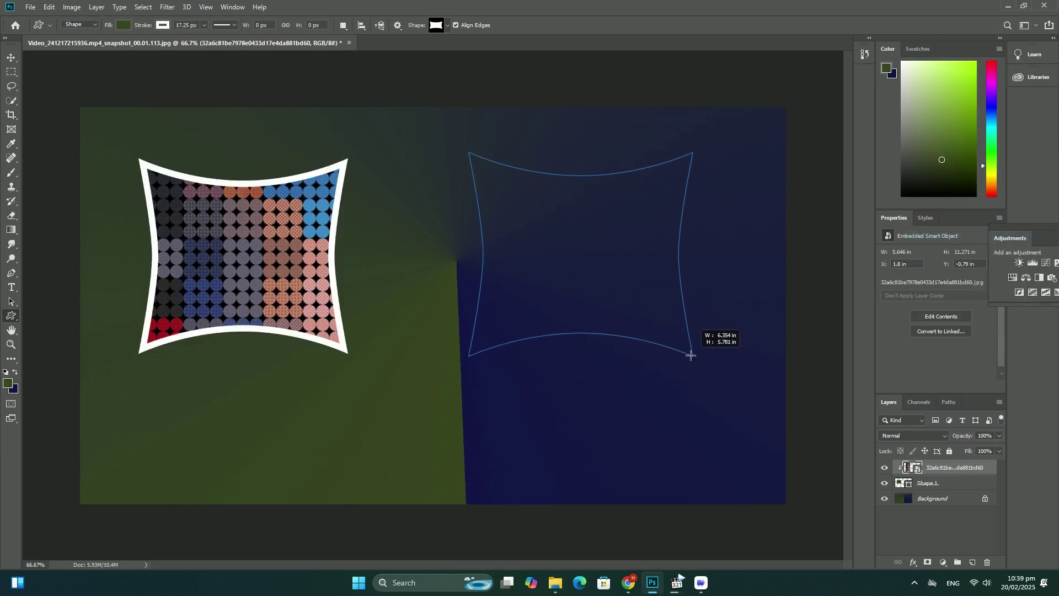
{"action": "left_click", "coordinate": [29, 7]}
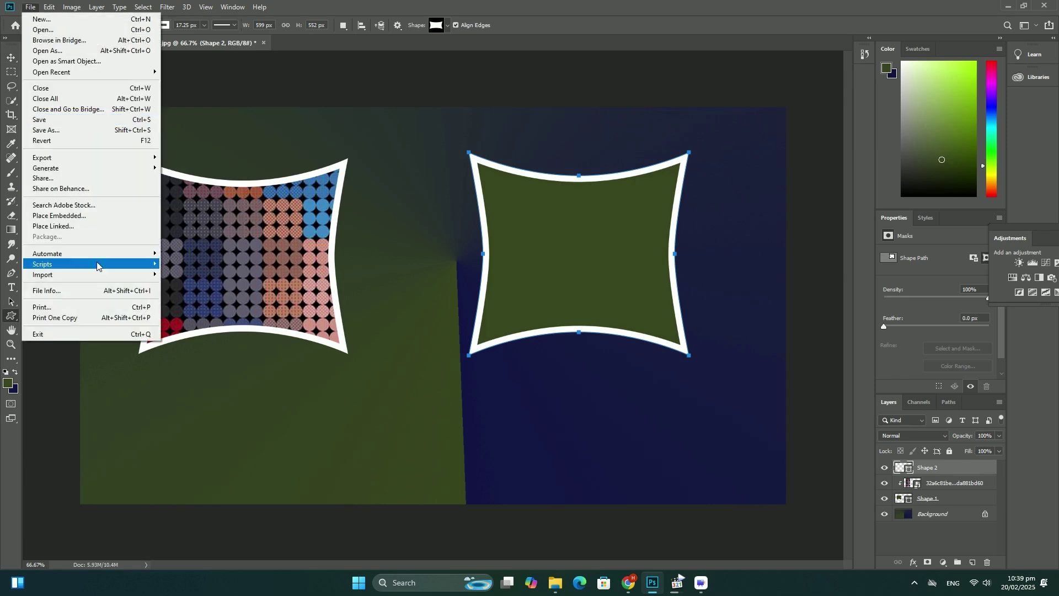
{"action": "left_click", "coordinate": [91, 213]}
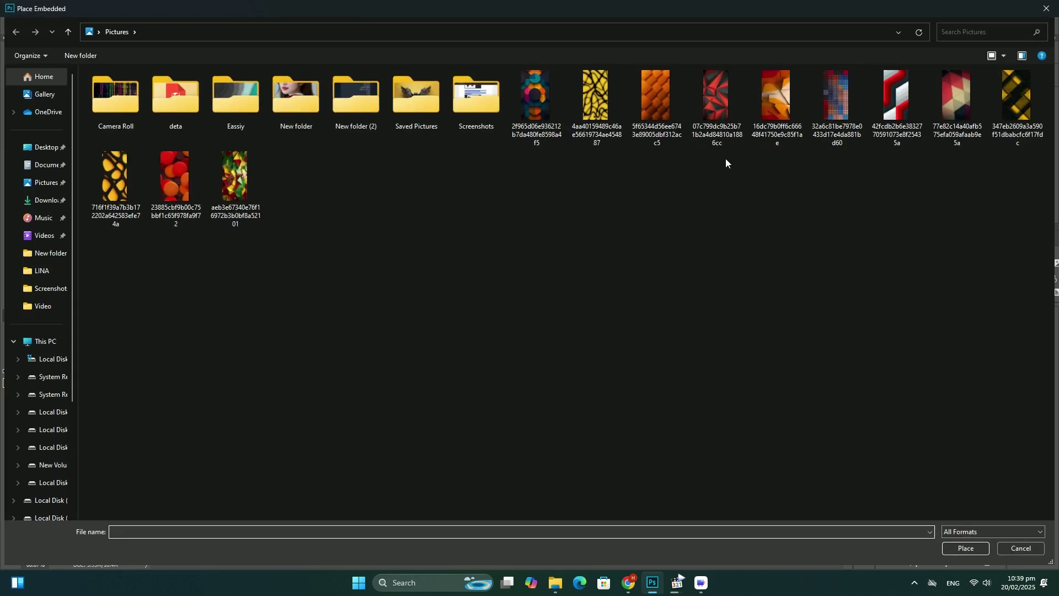
{"action": "double_click", "coordinate": [816, 91]}
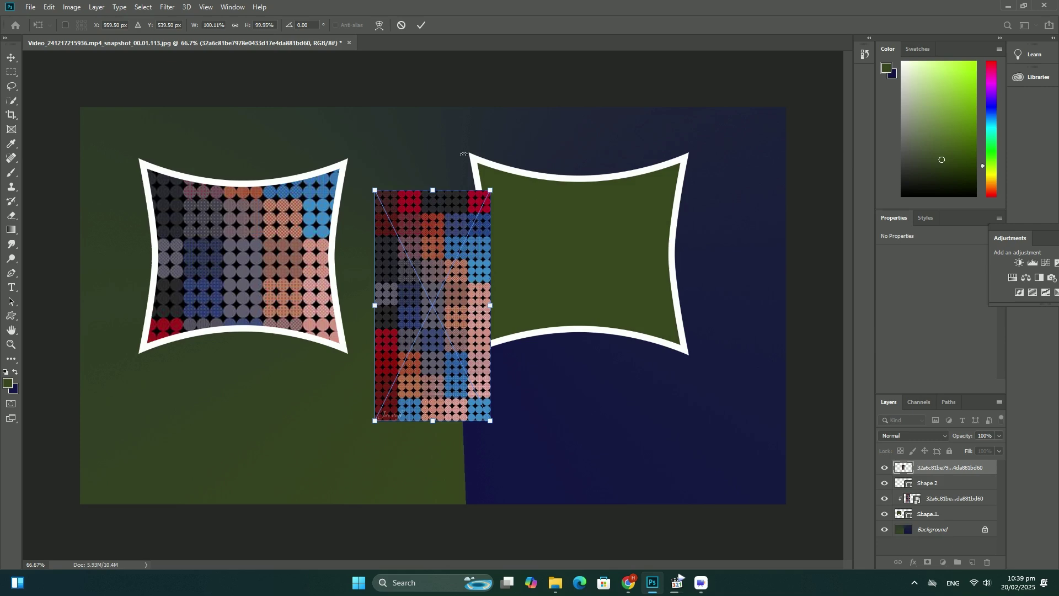
Step: Rotate the image 91°, scale it to about 157%, position and clip it to the right frame
{"action": "left_click_drag", "start_coordinate": [464, 155], "coordinate": [594, 342]}
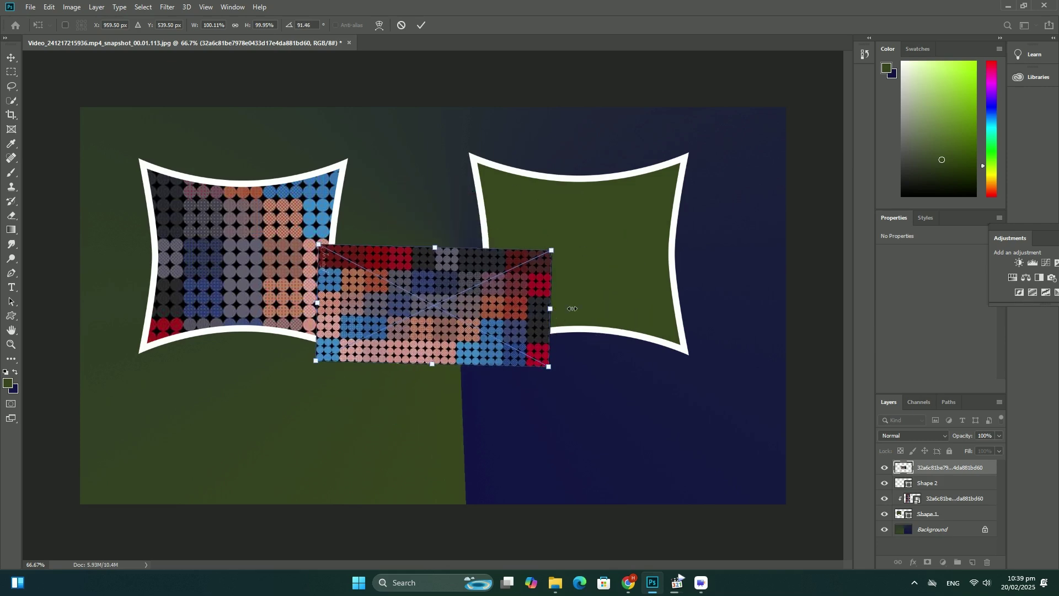
{"action": "left_click_drag", "start_coordinate": [547, 312], "coordinate": [687, 308]}
{"action": "left_click_drag", "start_coordinate": [551, 312], "coordinate": [623, 262]}
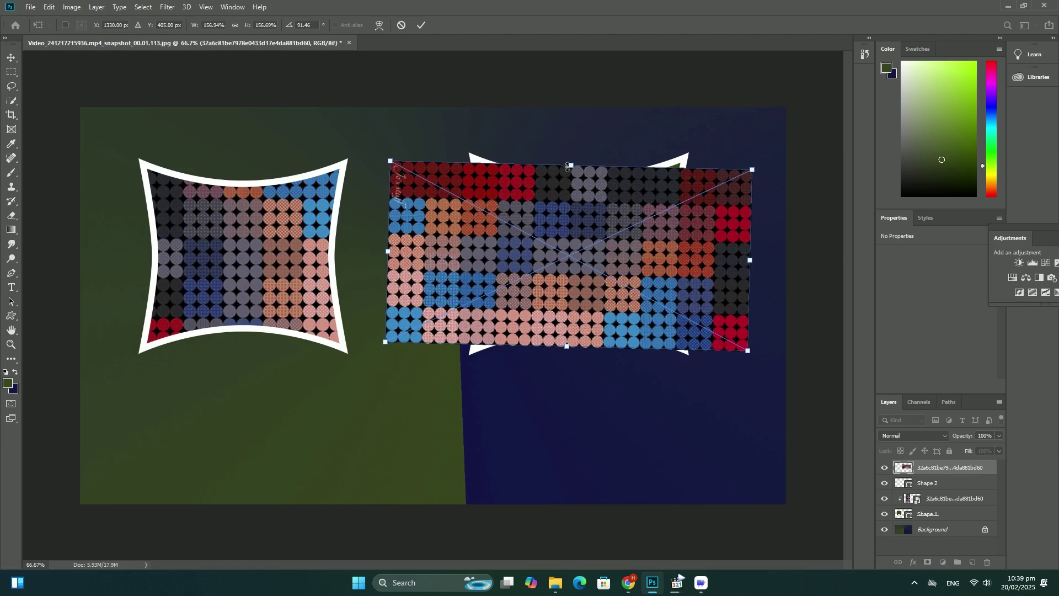
{"action": "key", "text": "u"}
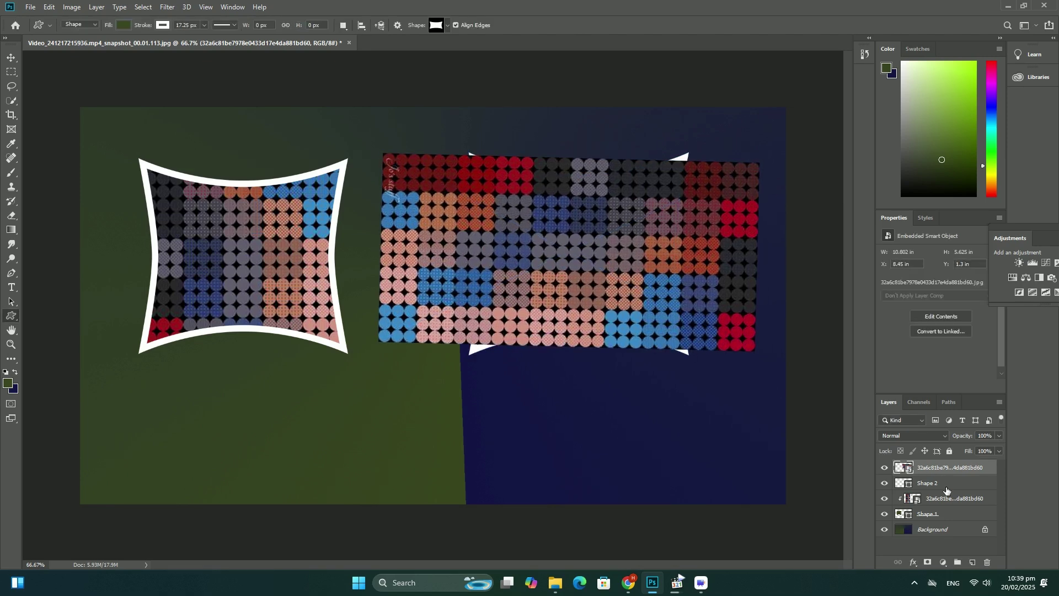
{"action": "right_click", "coordinate": [930, 470]}
{"action": "left_click", "coordinate": [944, 235]}
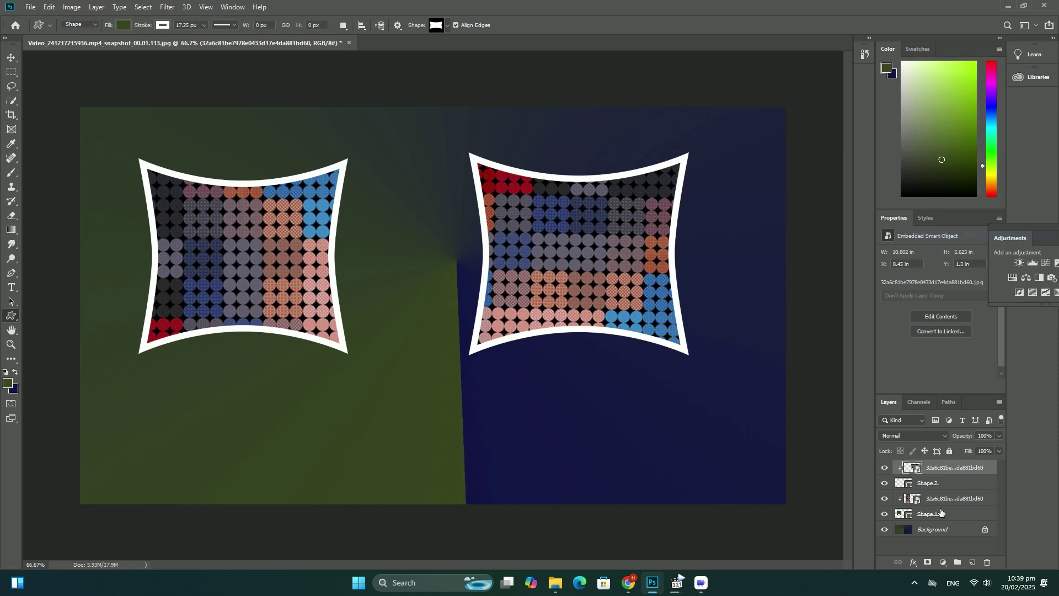
Step: Draw a large rectangle above Background around both frames and apply a blue bevel style
{"action": "left_click", "coordinate": [935, 531]}
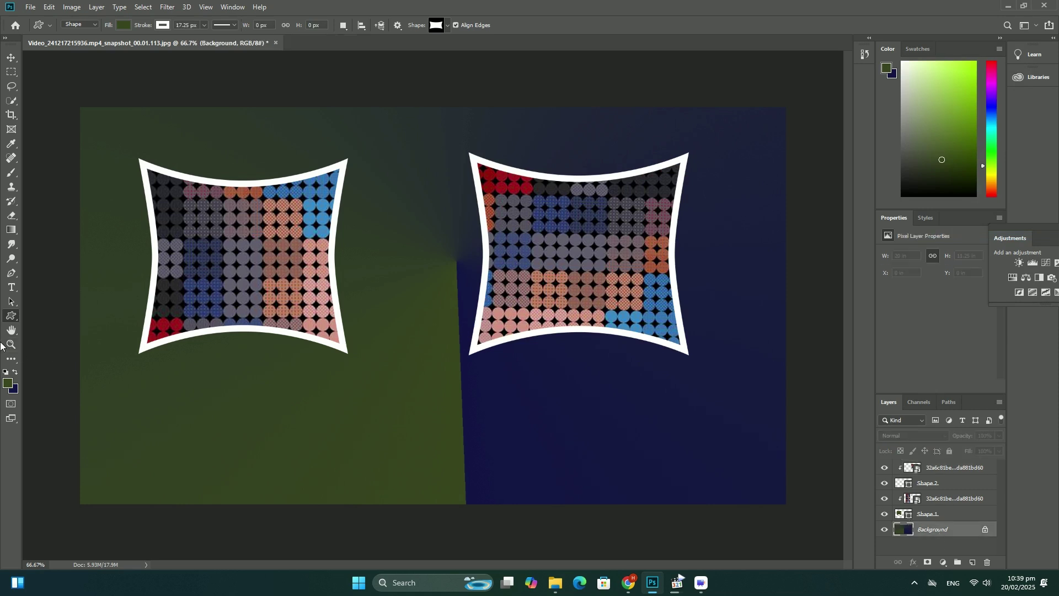
{"action": "right_click", "coordinate": [10, 317]}
{"action": "left_click", "coordinate": [28, 314]}
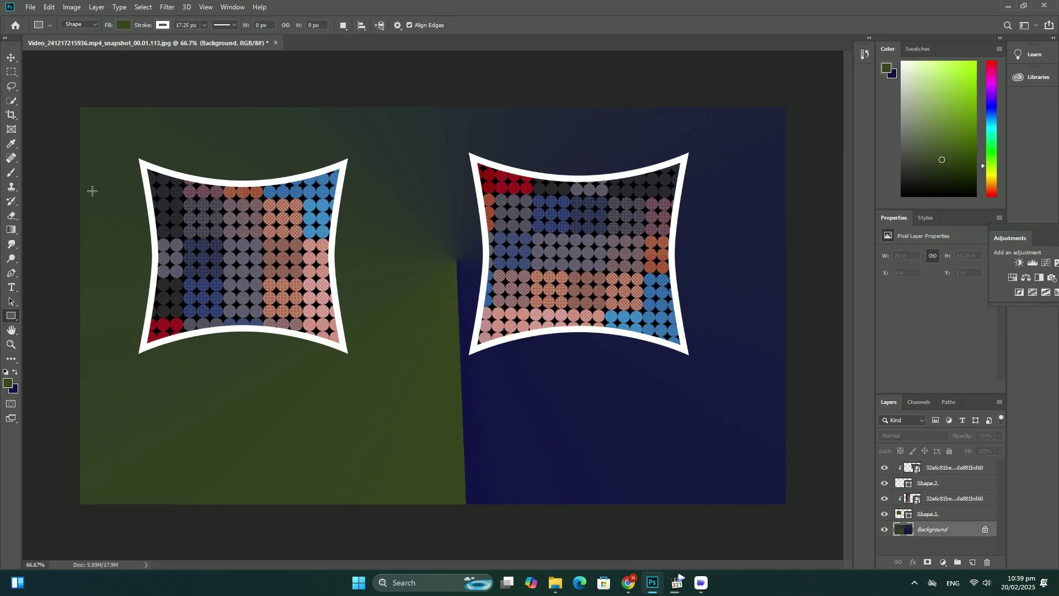
{"action": "left_click_drag", "start_coordinate": [91, 121], "coordinate": [764, 395]}
{"action": "left_click", "coordinate": [927, 218]}
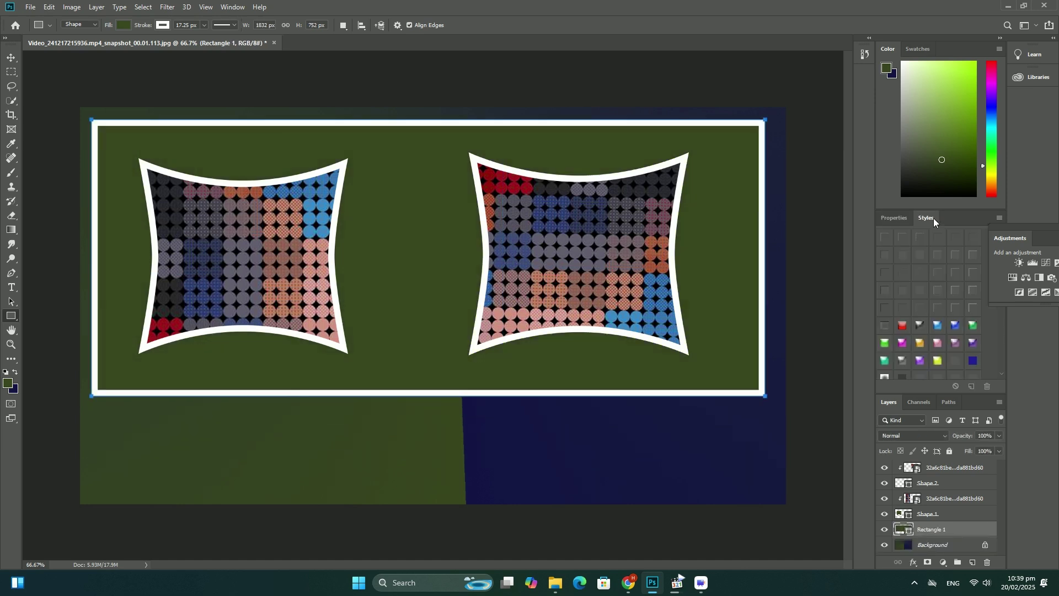
{"action": "left_click", "coordinate": [938, 362]}
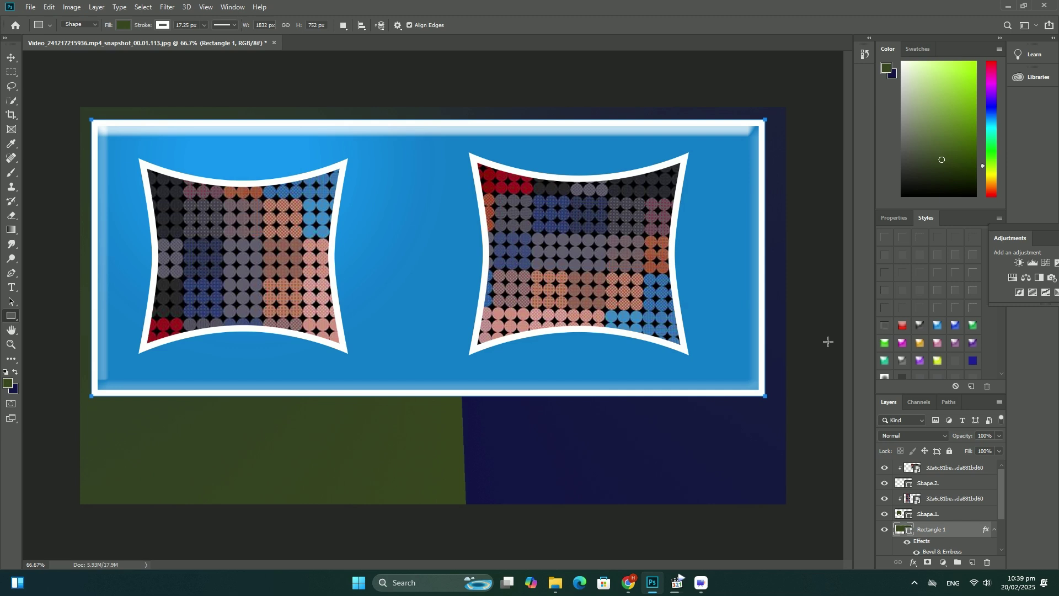